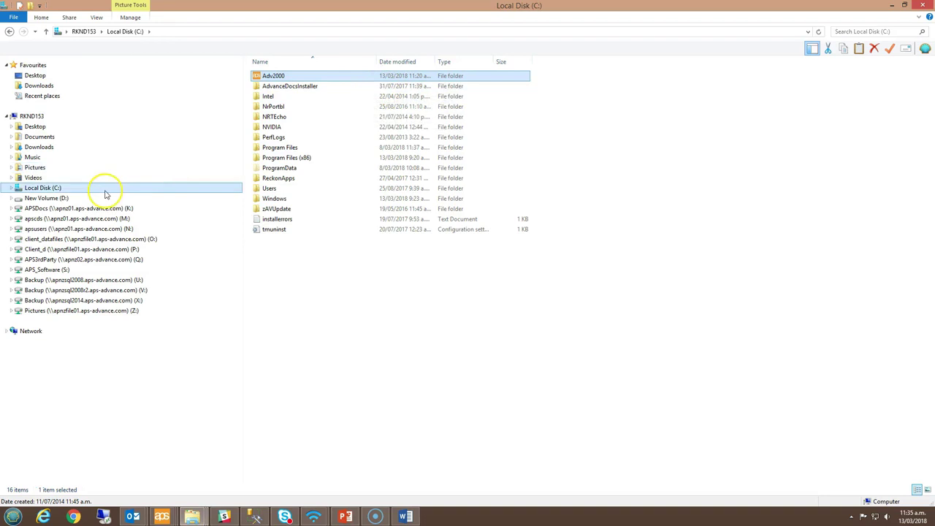
Open the Adv2000 folder and launch DesignerREPX, bringing up a blank Report1
left_click(324, 76)
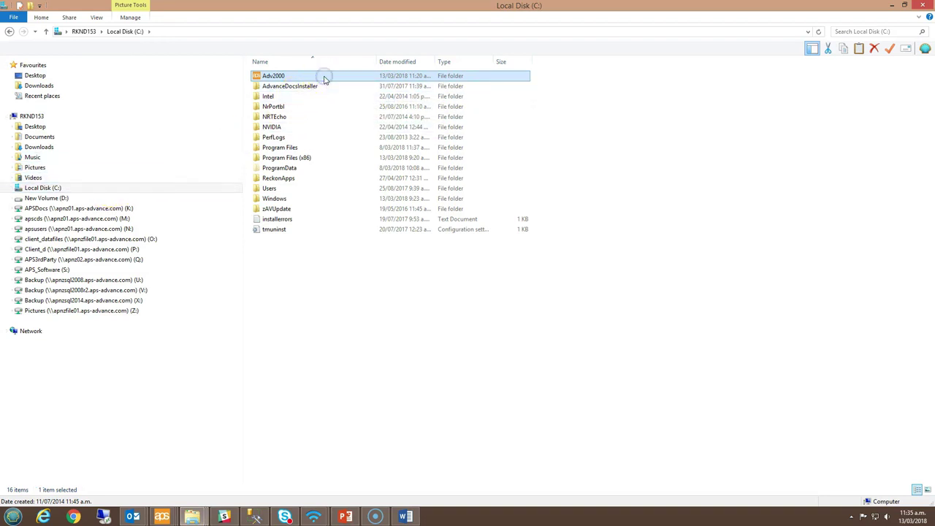
double_click(335, 79)
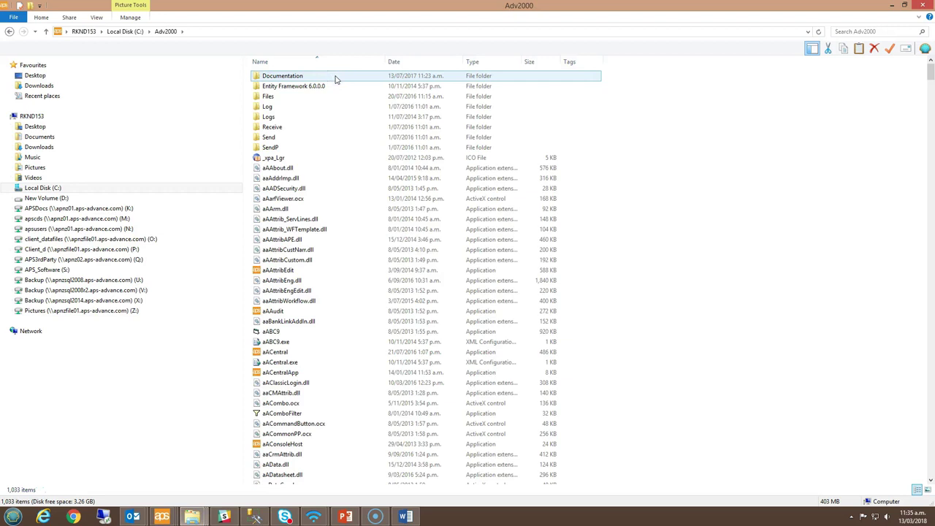
left_click(323, 271)
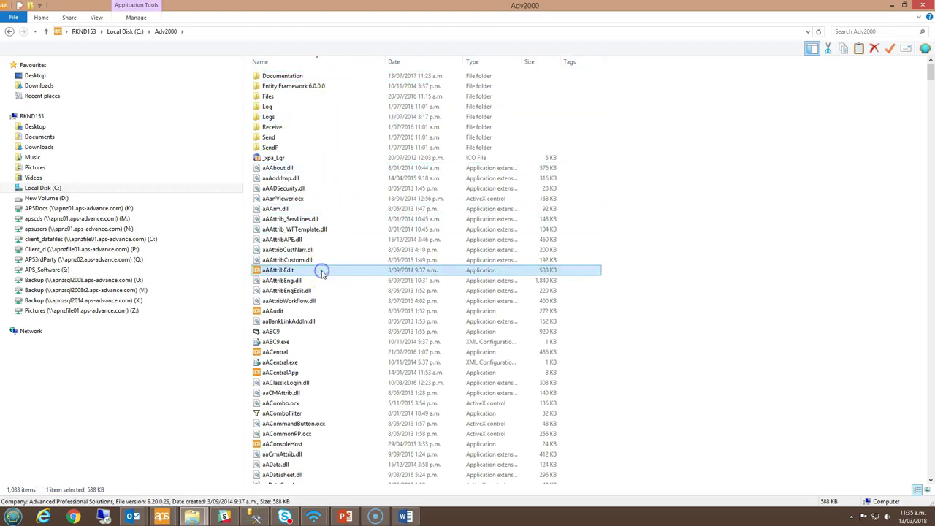
key("d")
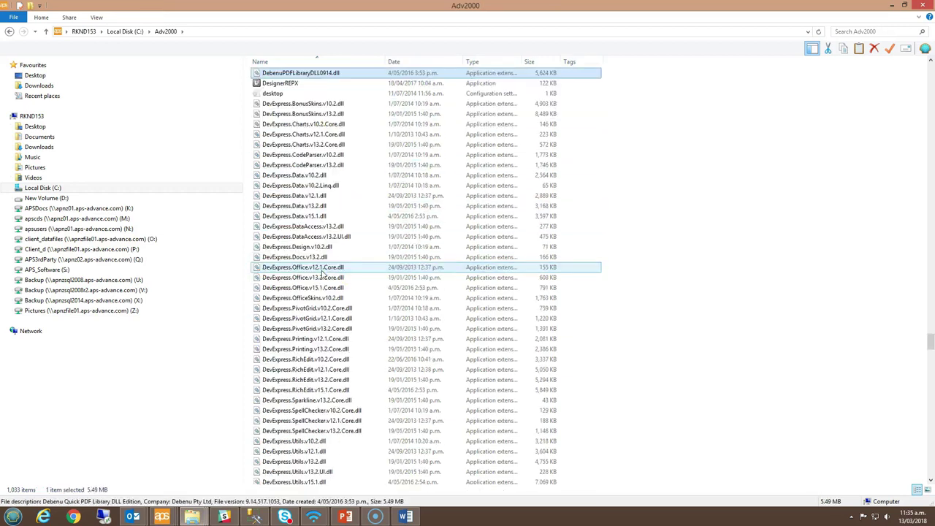
left_click(371, 86)
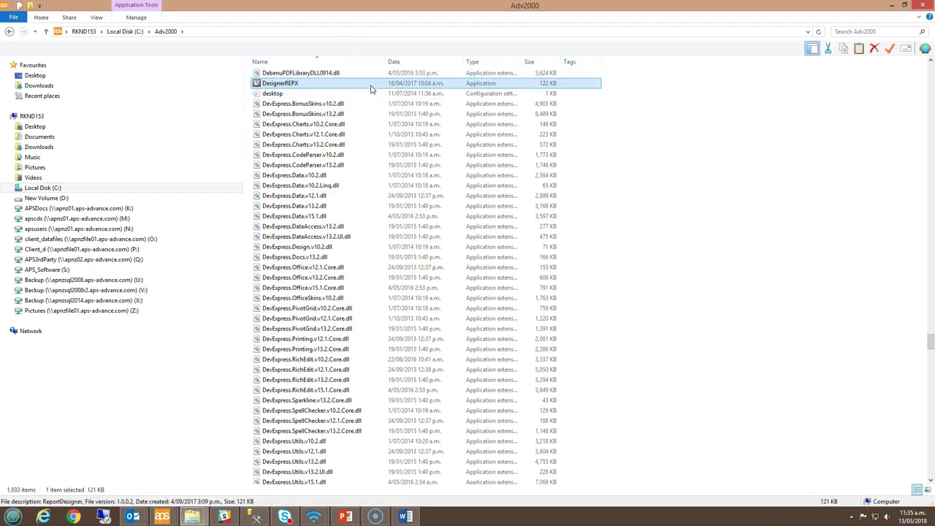
double_click(370, 85)
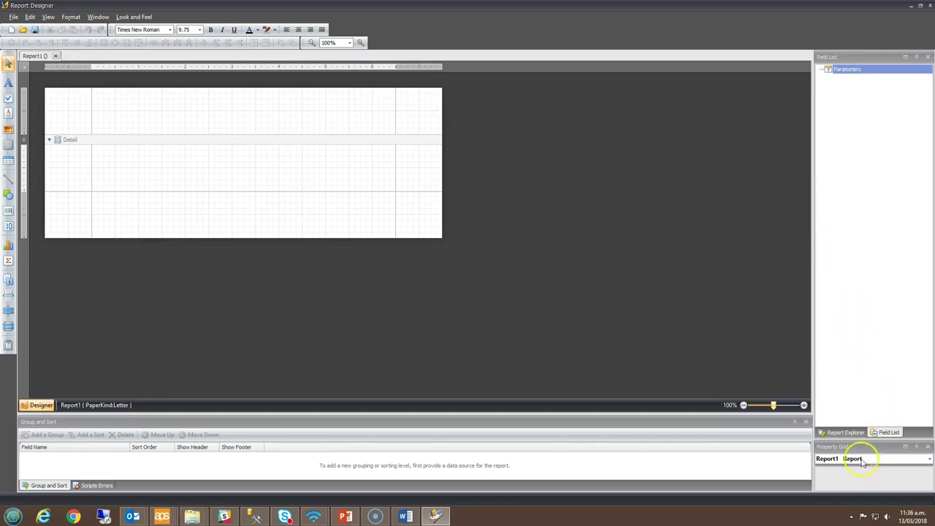
Show Report1's Property Grid docked on the right instead of the Field List
left_click(905, 447)
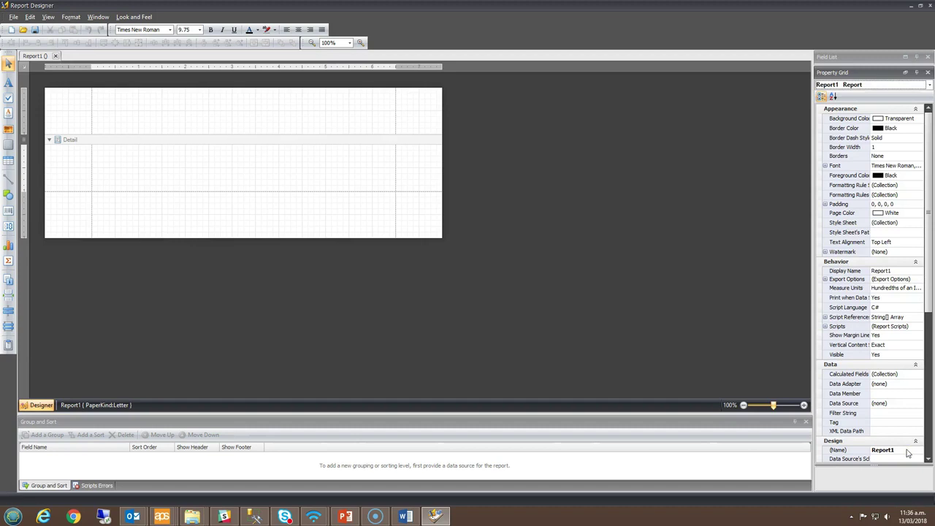
left_click(906, 58)
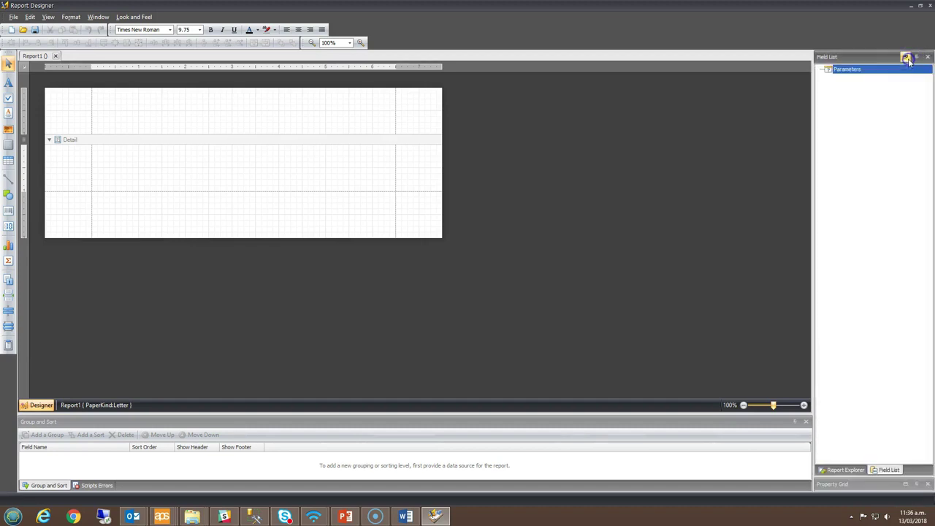
left_click(904, 484)
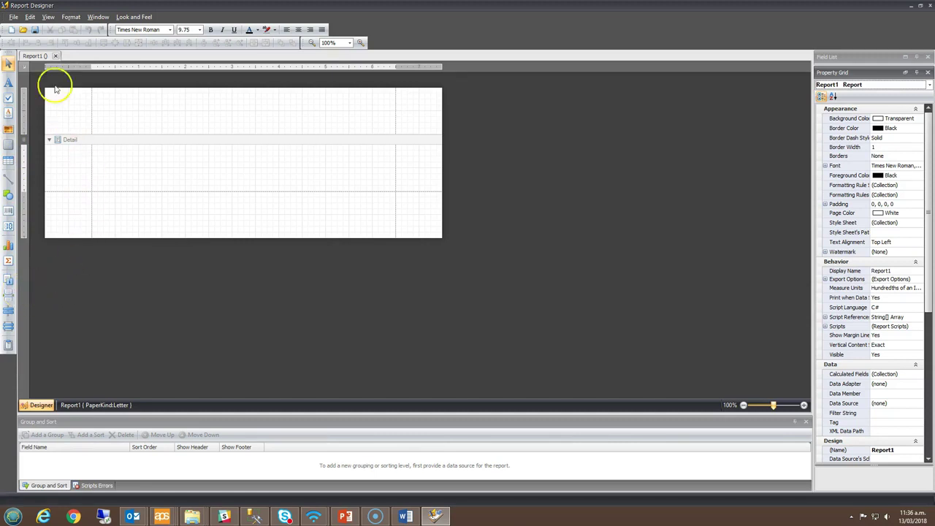
Open C:\Adv2000\Invoice.repx in its own tab
left_click(13, 17)
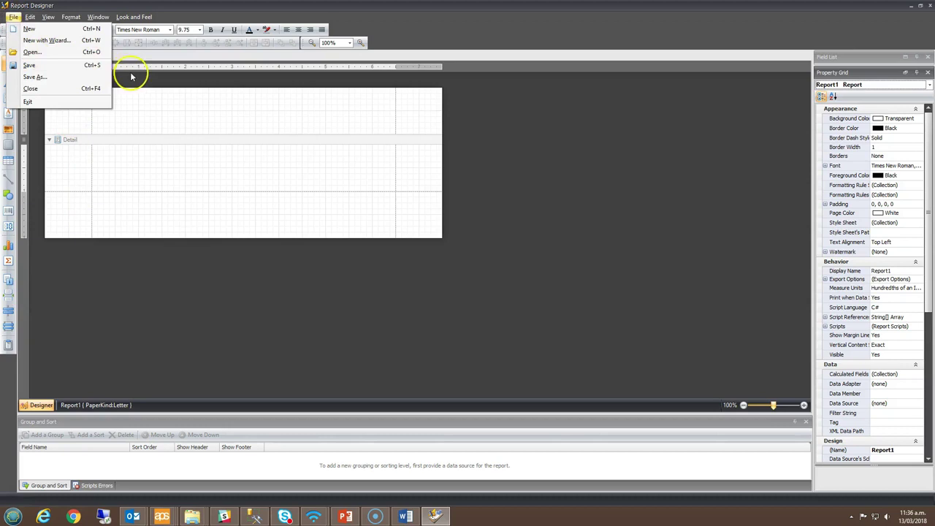
left_click(132, 74)
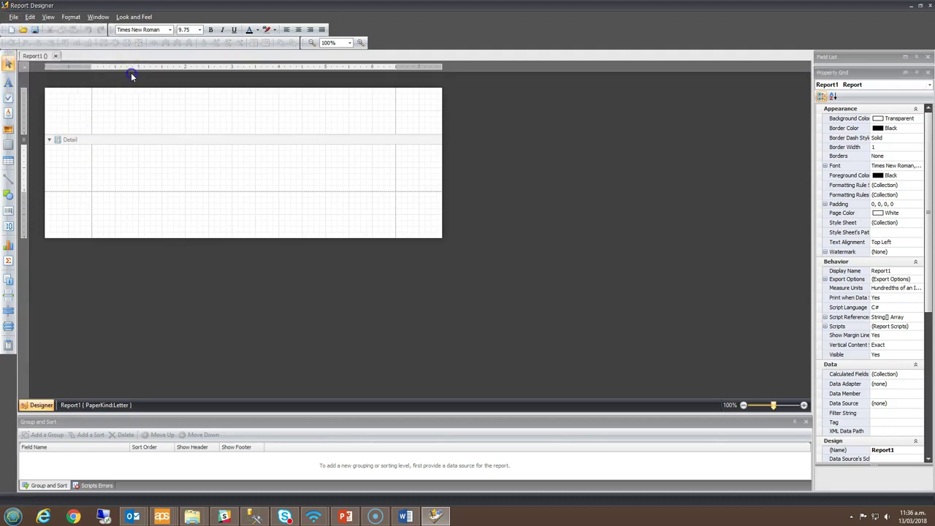
left_click(23, 31)
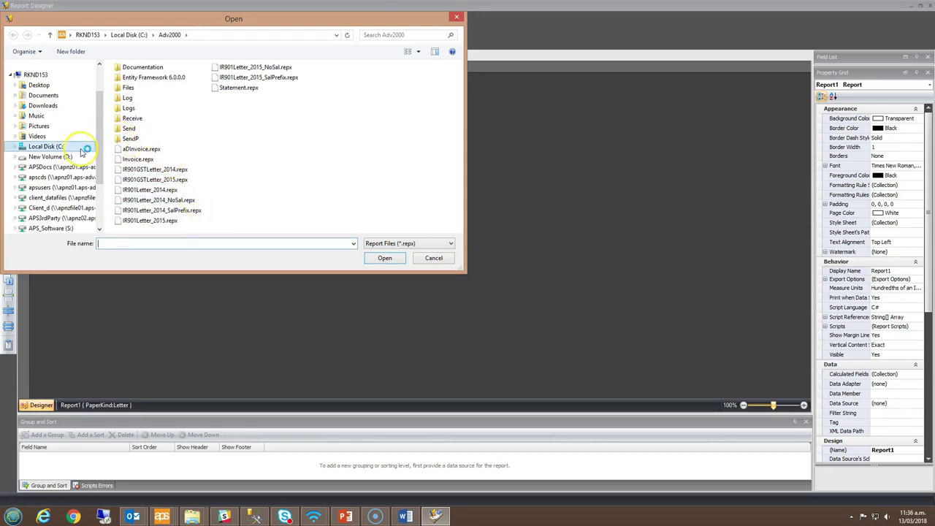
left_click(52, 146)
double_click(138, 73)
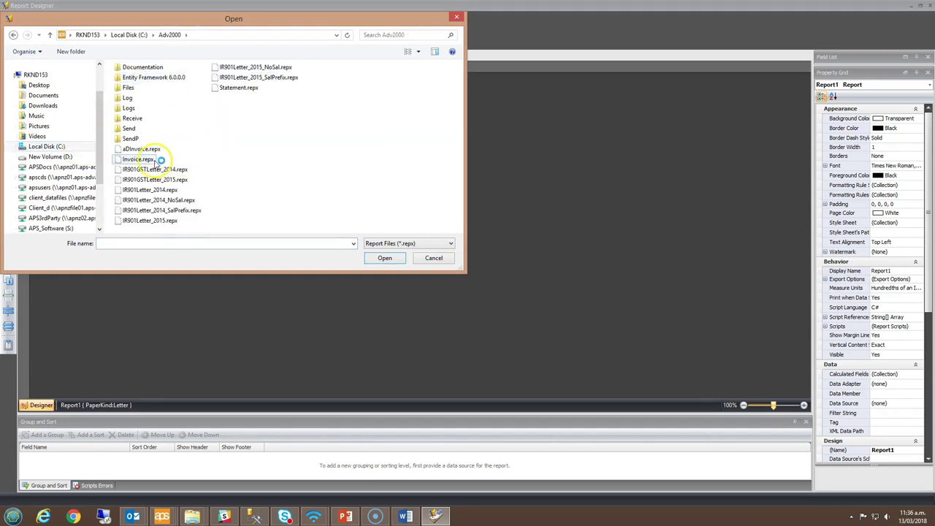
left_click(157, 160)
left_click(382, 258)
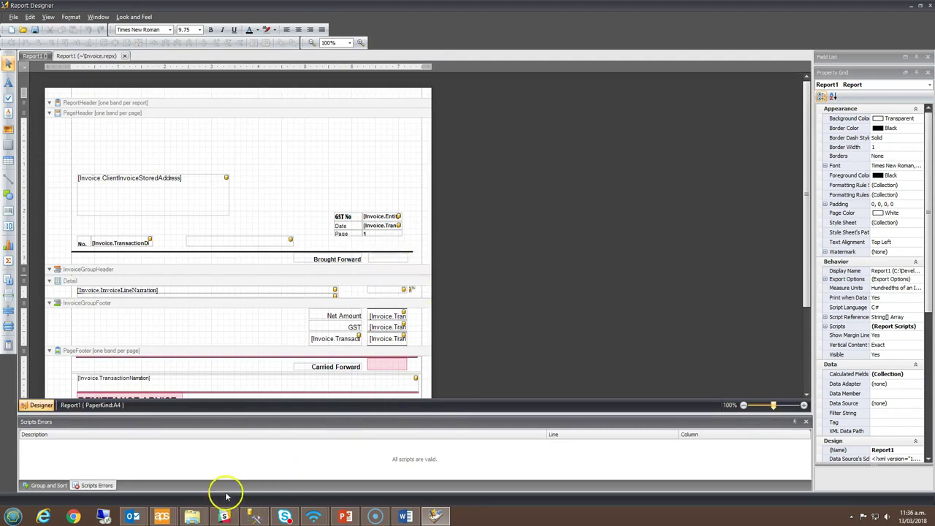
mouse_move(193, 515)
left_click(282, 471)
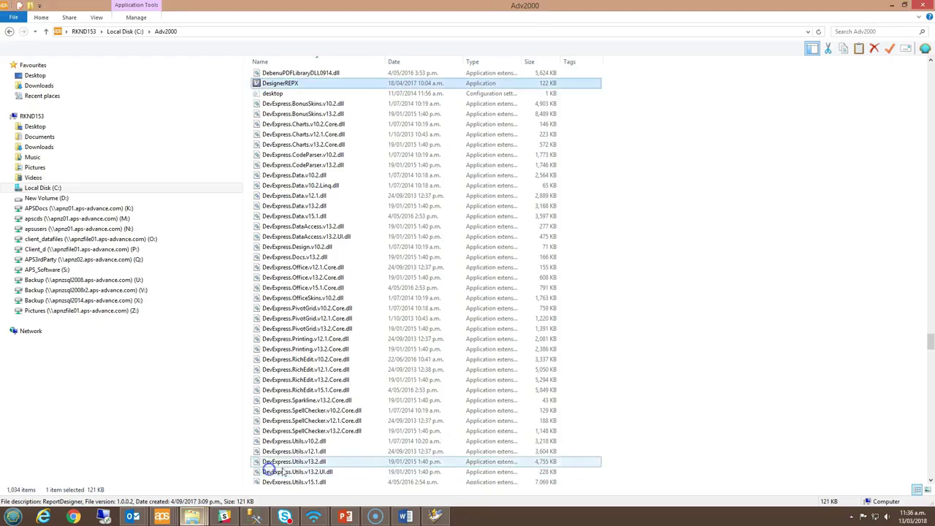
left_click(321, 247)
type("in")
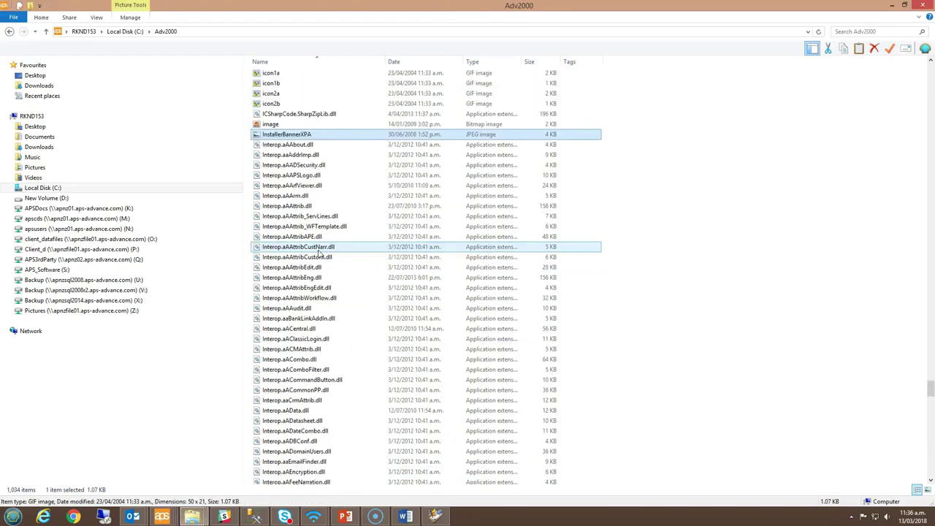
type("v")
left_click(347, 85)
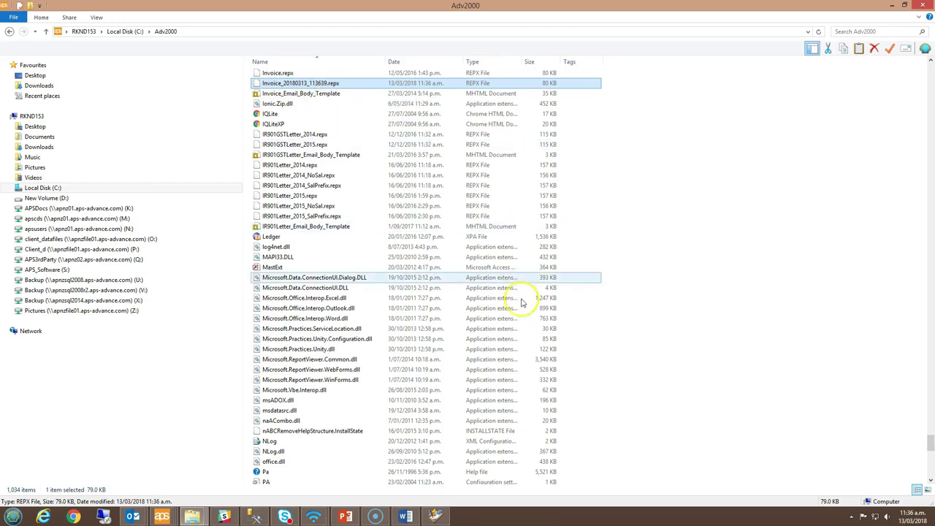
left_click(435, 516)
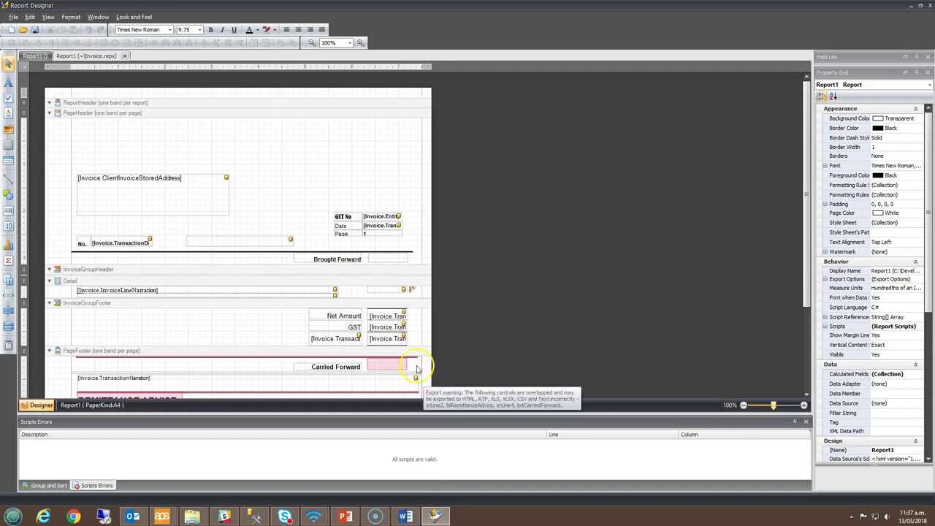
Open Statement.repx from the Adv2000 folder as an additional tab
left_click(23, 30)
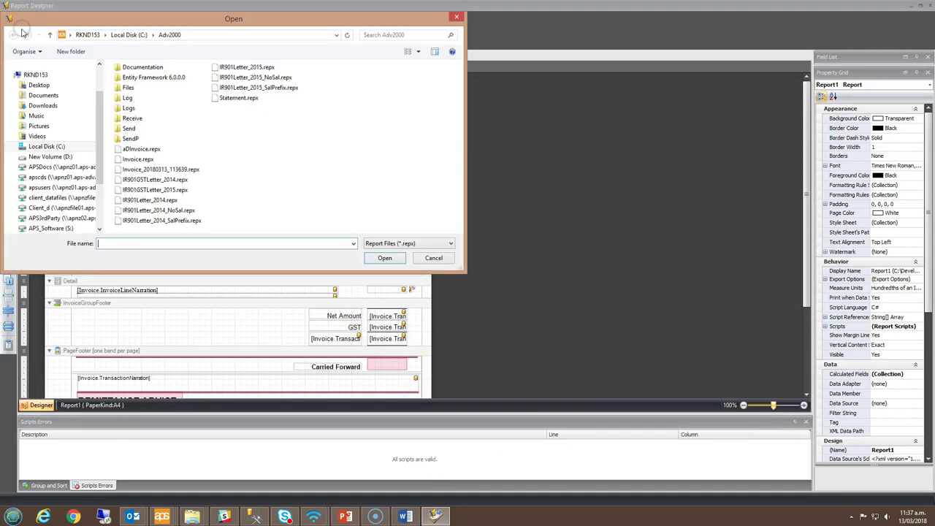
left_click(223, 102)
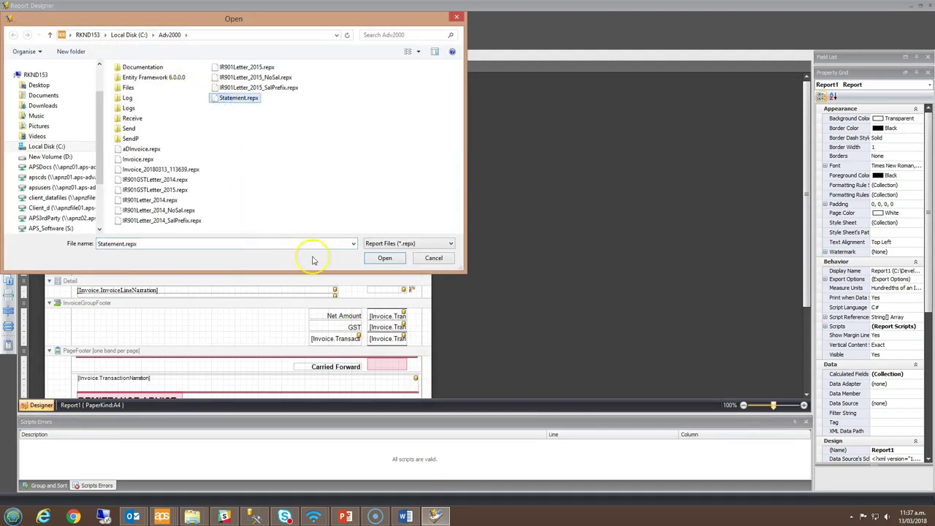
left_click(386, 260)
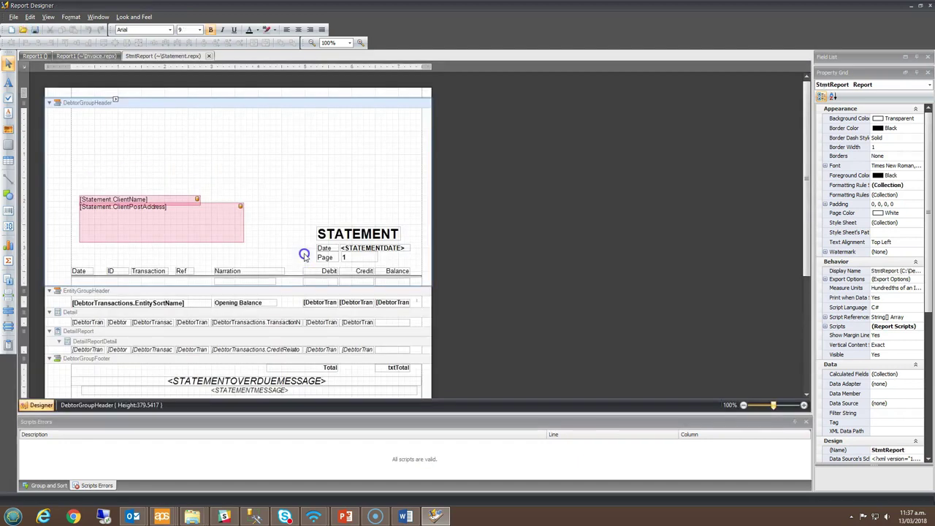
Select the DebtorGroupHeader band, zoom the Statement layout to 140%, then back out two steps
left_click(303, 256)
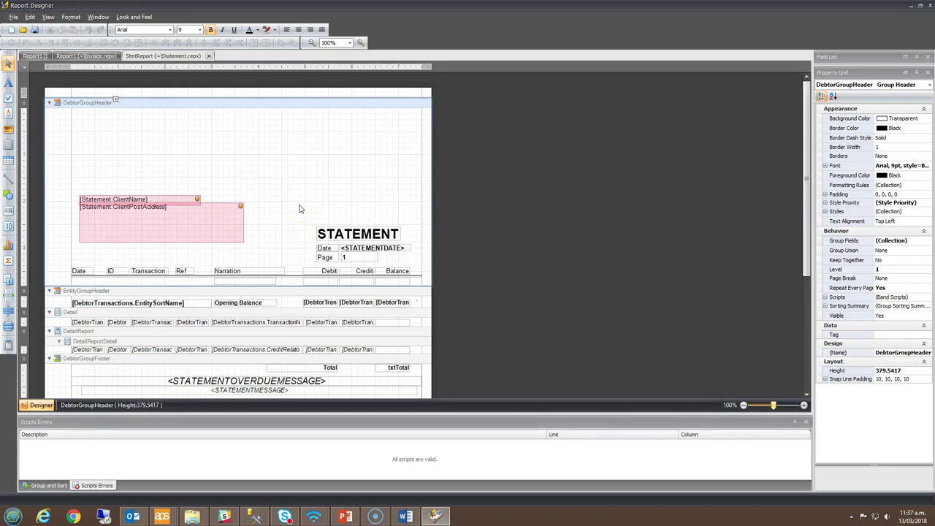
left_click(360, 43)
left_click(360, 43)
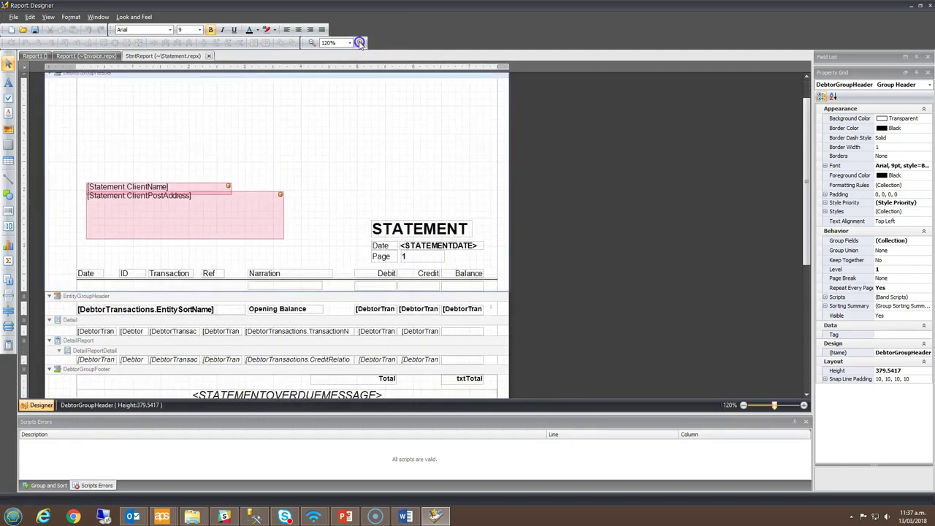
left_click(360, 43)
left_click(360, 43)
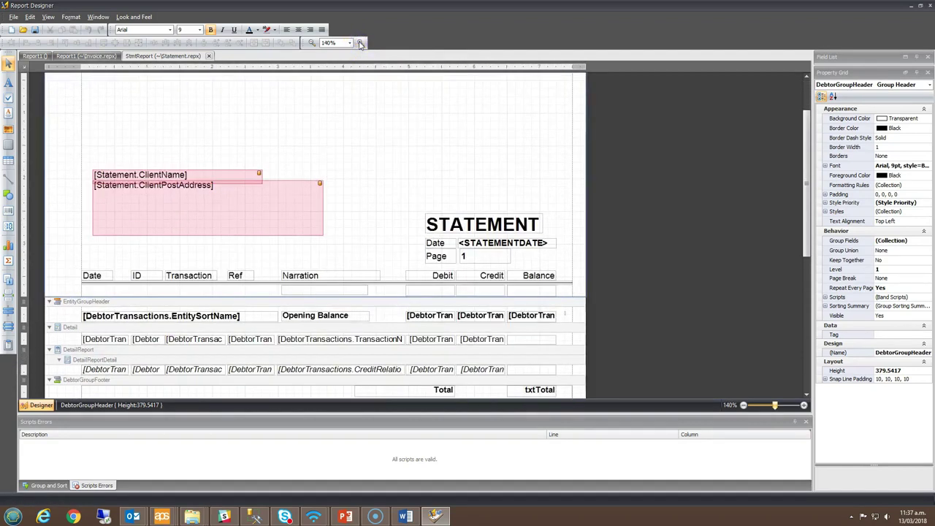
left_click(310, 44)
left_click(310, 43)
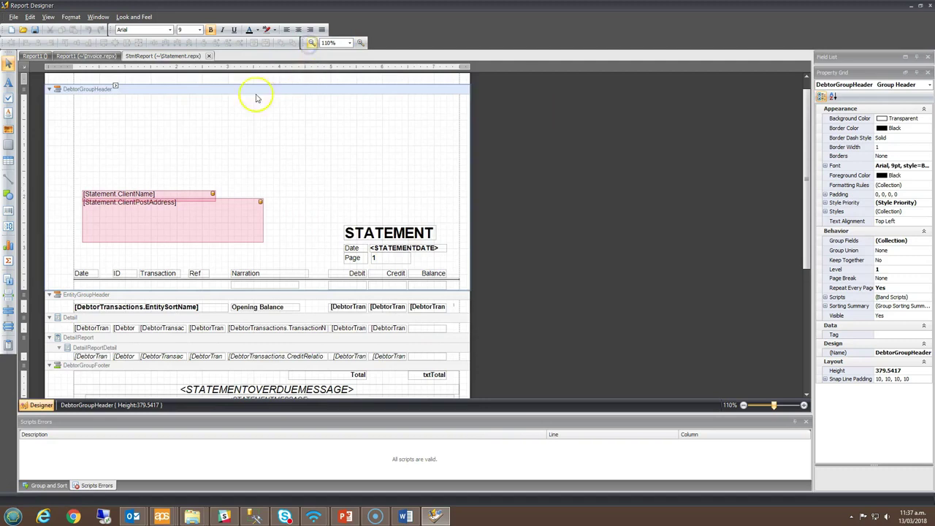
Switch to the Invoice.repx tab and zoom its layout to 120%
left_click(91, 56)
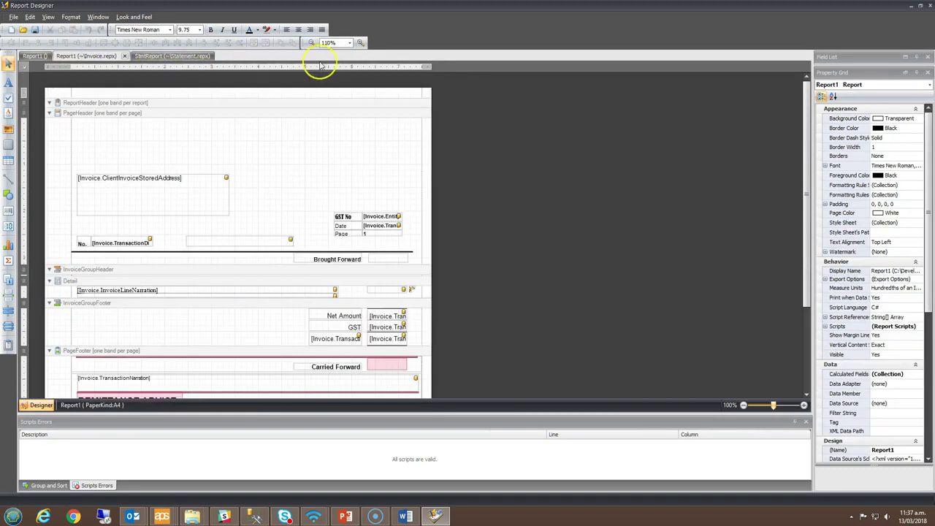
left_click(360, 43)
left_click(360, 43)
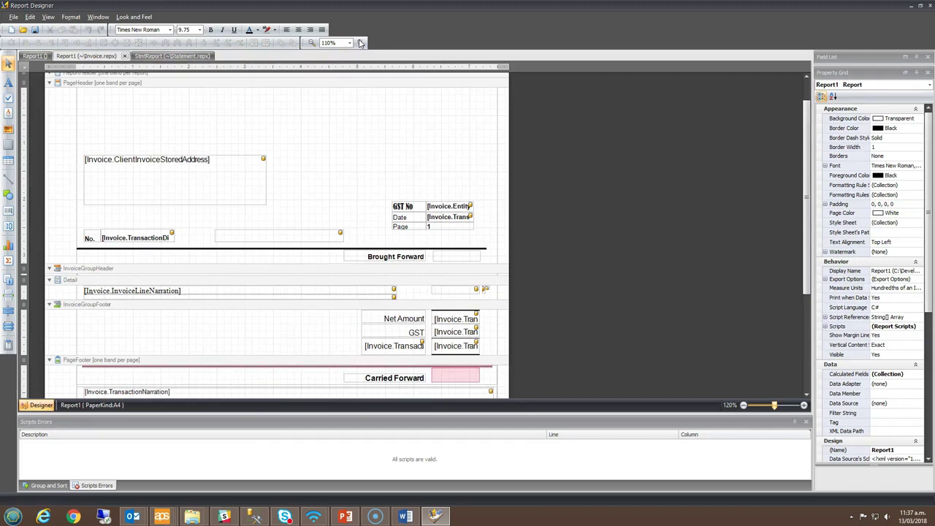
mouse_move(411, 121)
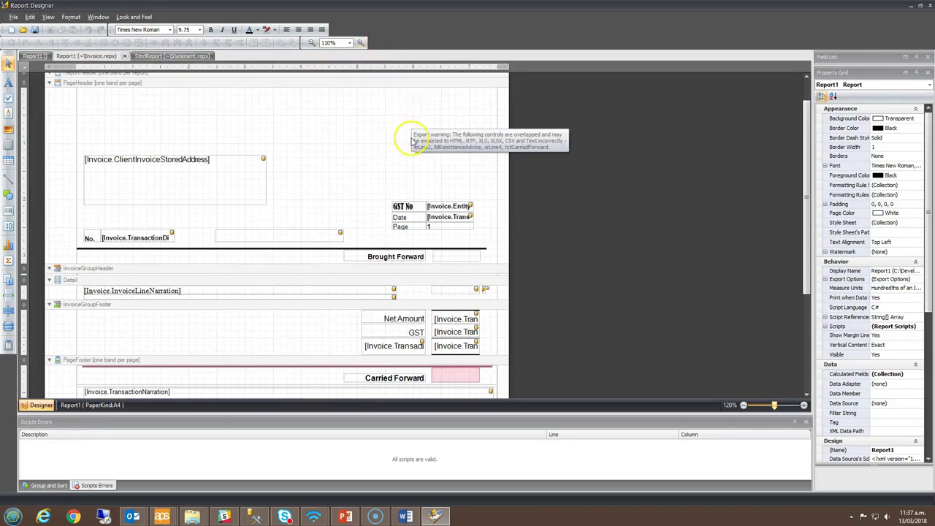